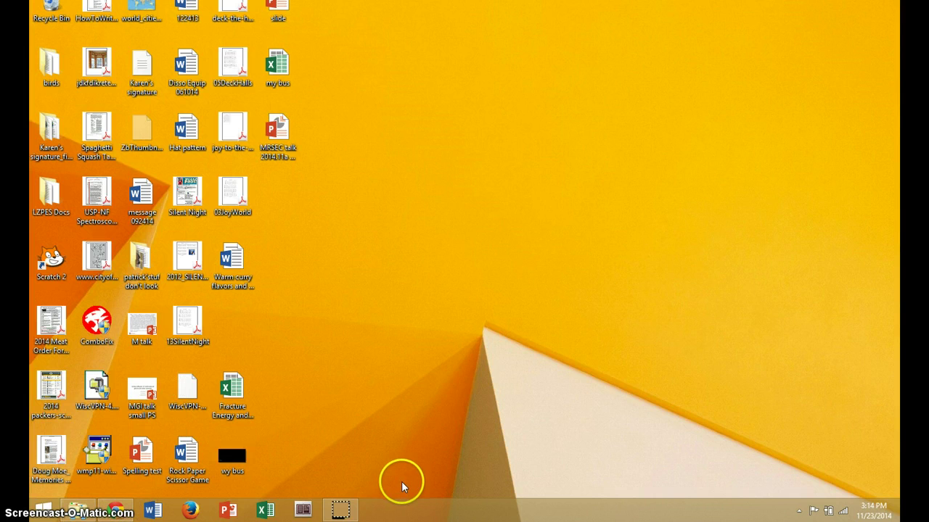
- Switch to Chrome and search Google for "scratch download"
{"action": "left_click", "coordinate": [123, 510]}
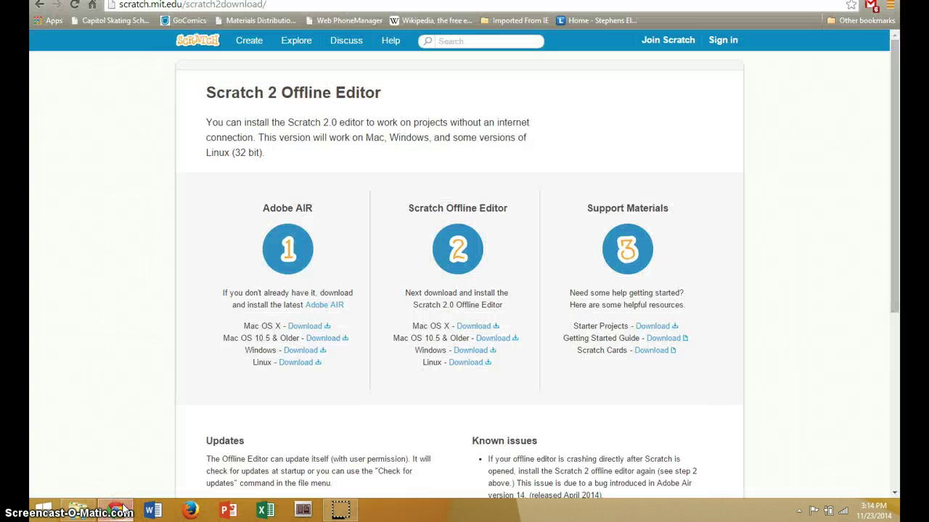
{"action": "left_click", "coordinate": [281, 6]}
{"action": "left_click_drag", "start_coordinate": [281, 6], "coordinate": [34, 12]}
{"action": "key", "text": "BackSpace"}
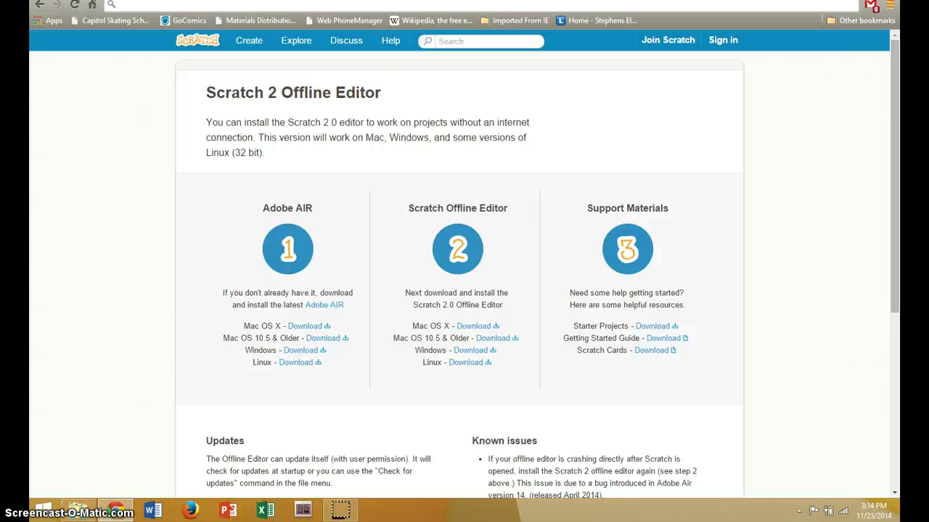
{"action": "type", "text": "scratc"}
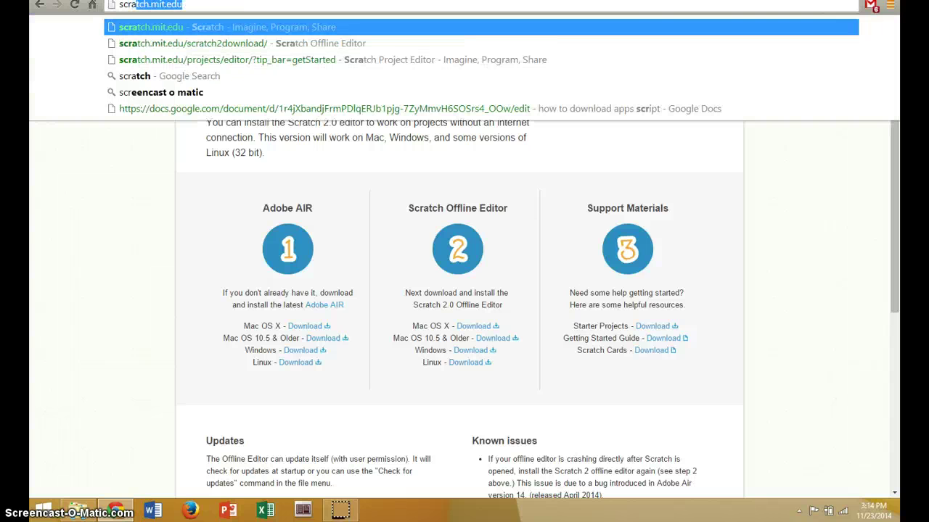
{"action": "type", "text": "h"}
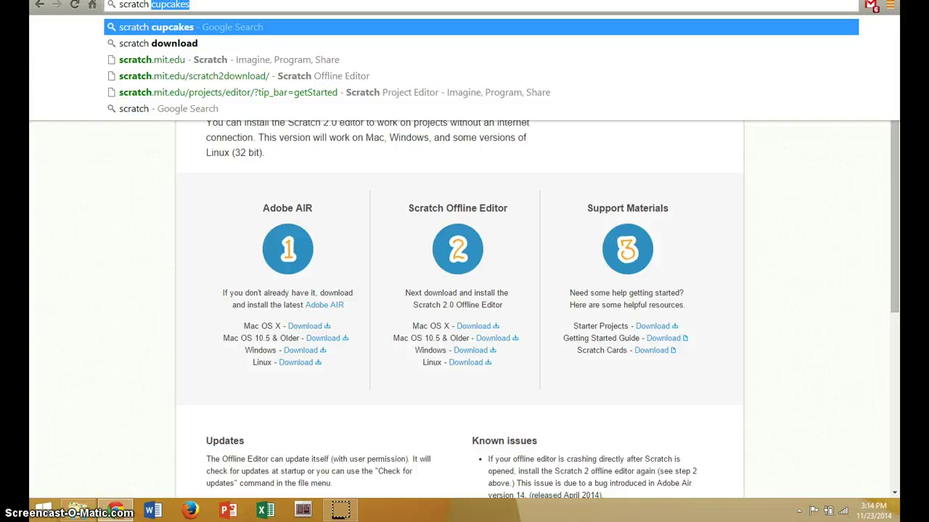
{"action": "type", "text": " fdown"}
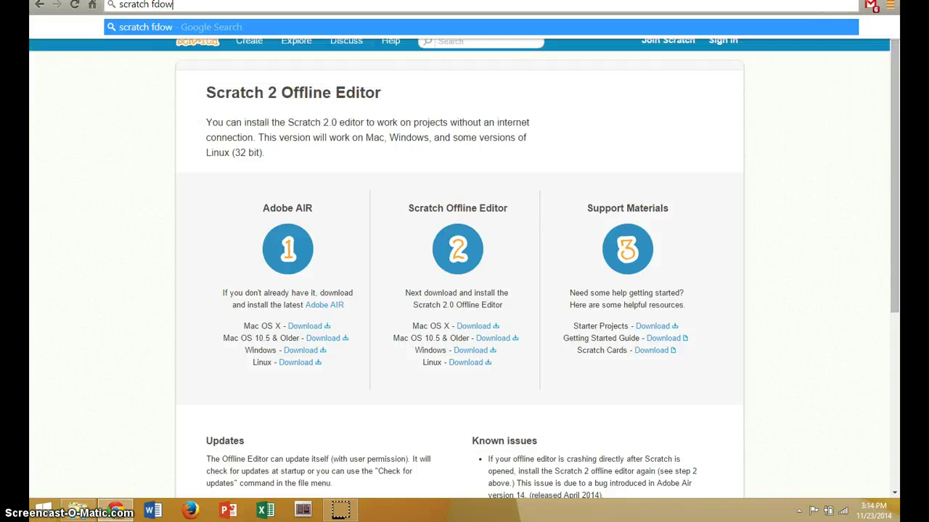
{"action": "key", "text": "BackSpace"}
{"action": "key", "text": "BackSpace"}
{"action": "key", "text": "BackSpace"}
{"action": "key", "text": "BackSpace"}
{"action": "key", "text": "BackSpace"}
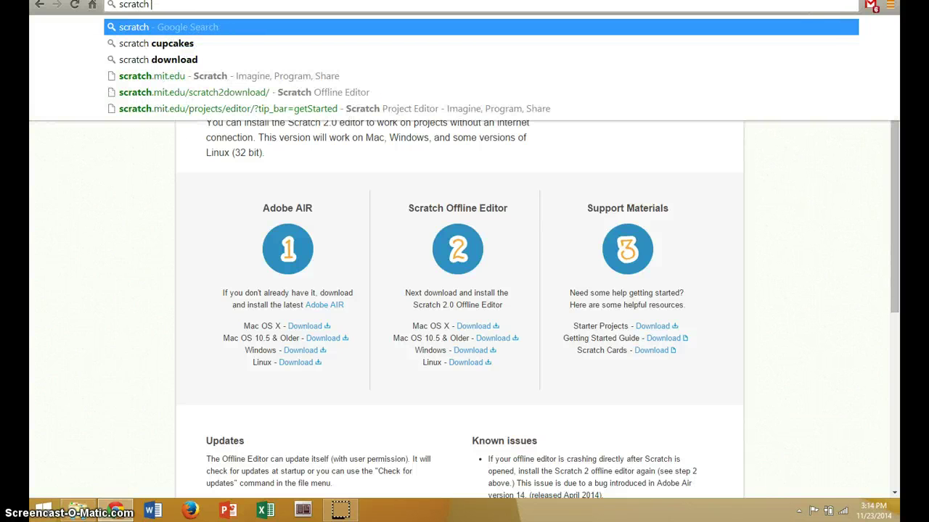
{"action": "type", "text": "download"}
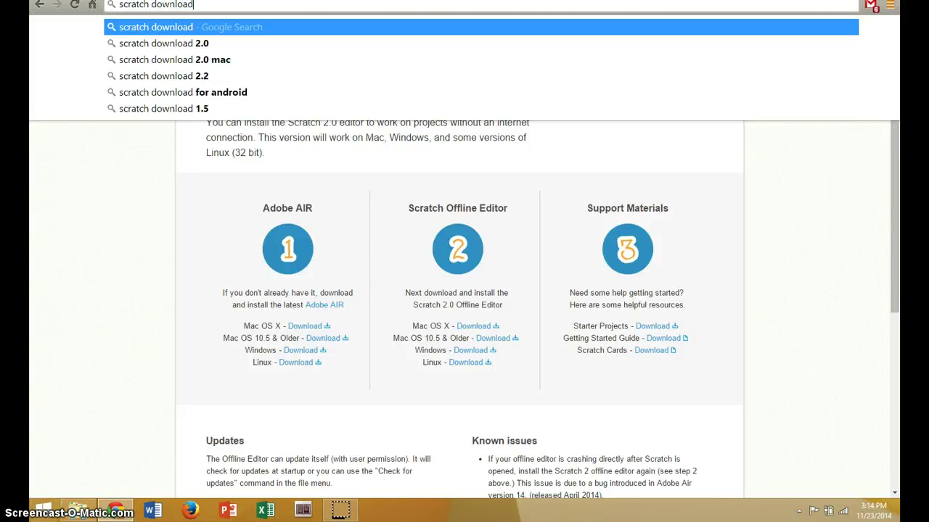
{"action": "key", "text": "Return"}
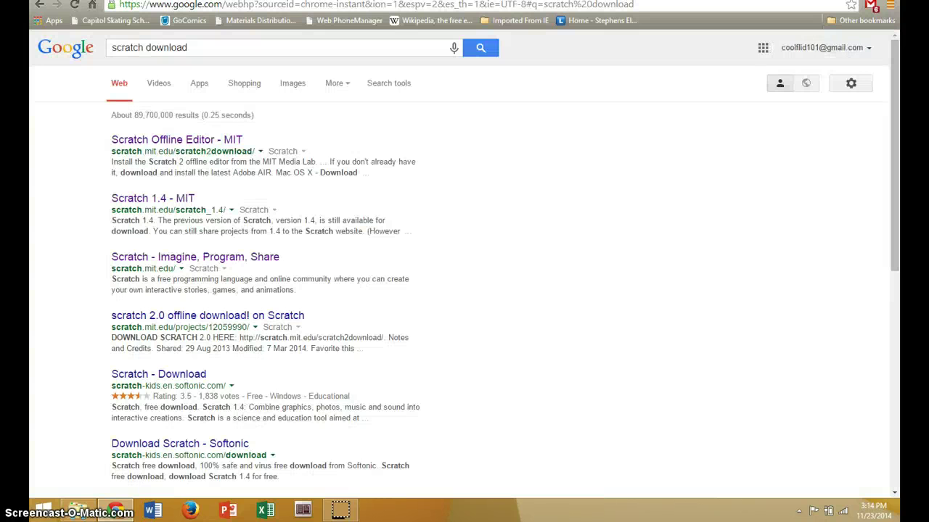
- Open the "Scratch Offline Editor - MIT" search result
{"action": "left_click", "coordinate": [152, 149]}
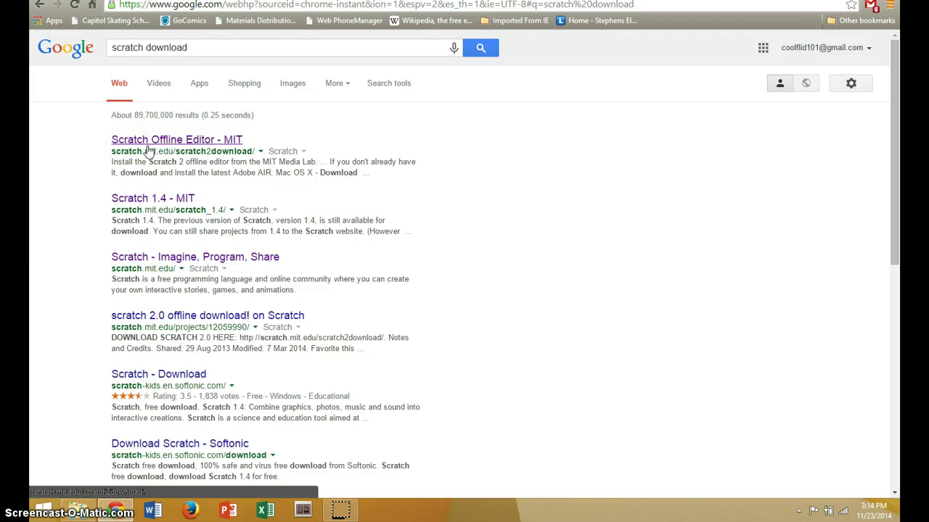
{"action": "left_click_drag", "start_coordinate": [150, 142], "coordinate": [154, 151]}
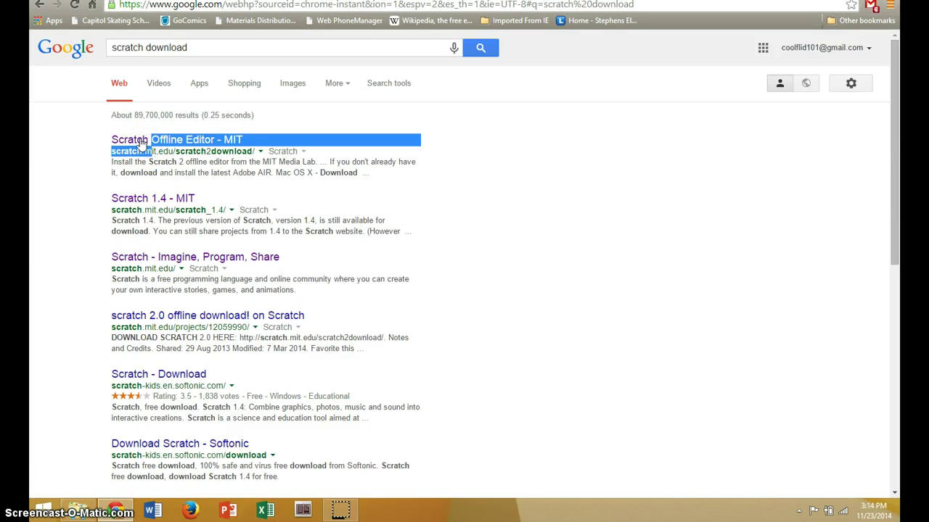
{"action": "left_click", "coordinate": [133, 144]}
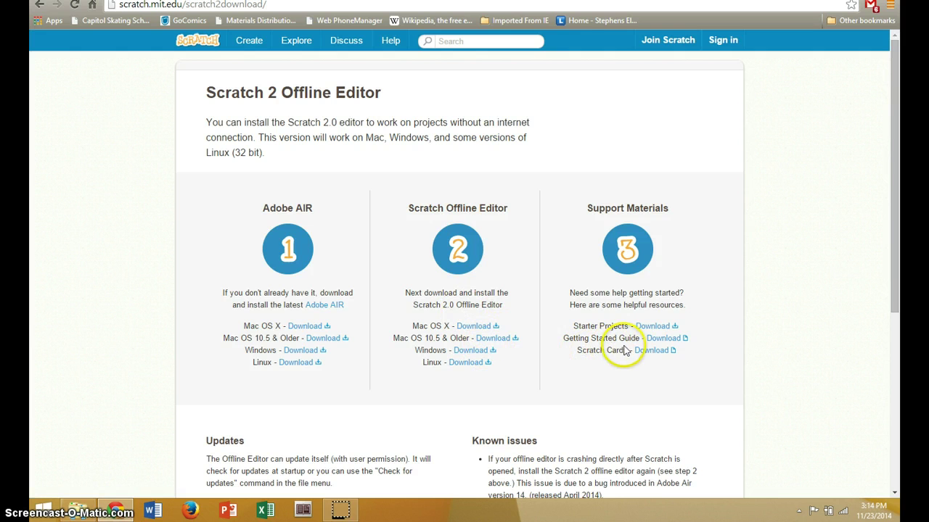
- Download the Windows version of the Scratch 2.0 Offline Editor and launch the downloaded Scratch-428a (1).exe
{"action": "left_click_drag", "start_coordinate": [445, 208], "coordinate": [457, 304]}
{"action": "left_click", "coordinate": [457, 305]}
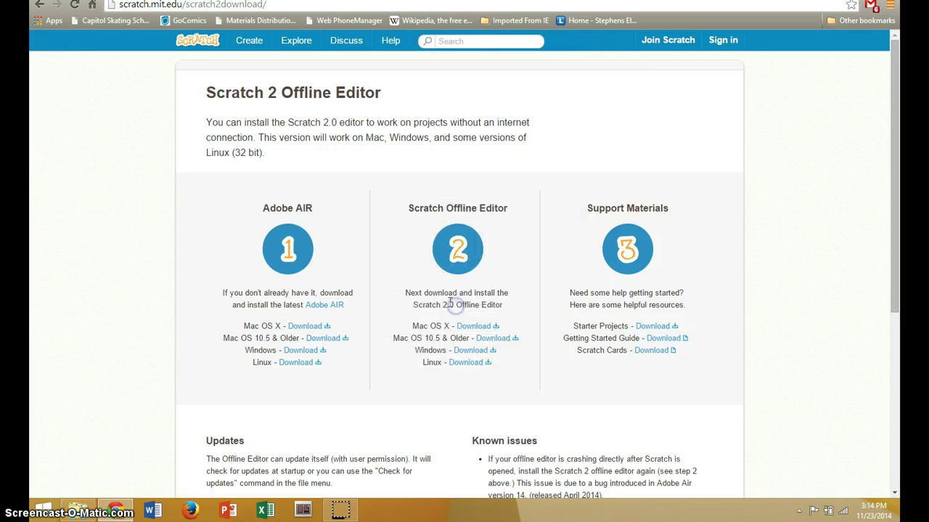
{"action": "left_click", "coordinate": [467, 354]}
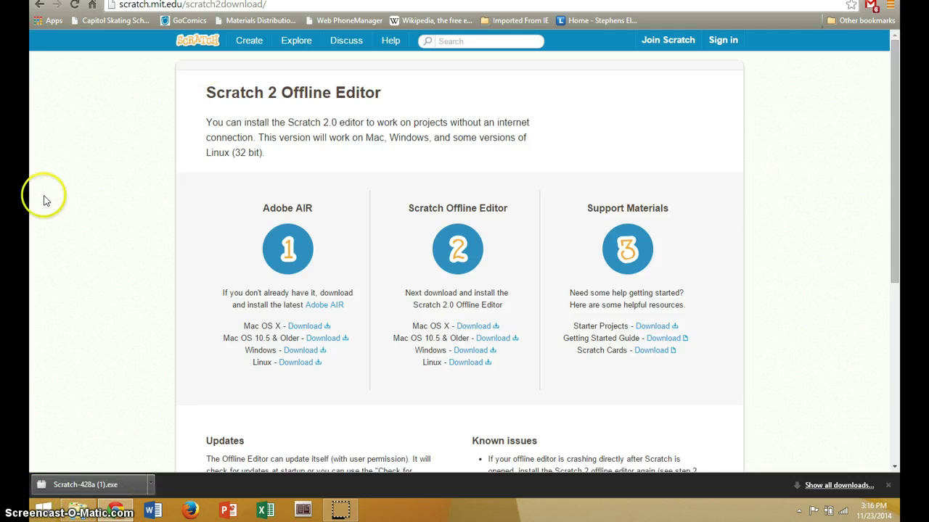
{"action": "left_click", "coordinate": [78, 485]}
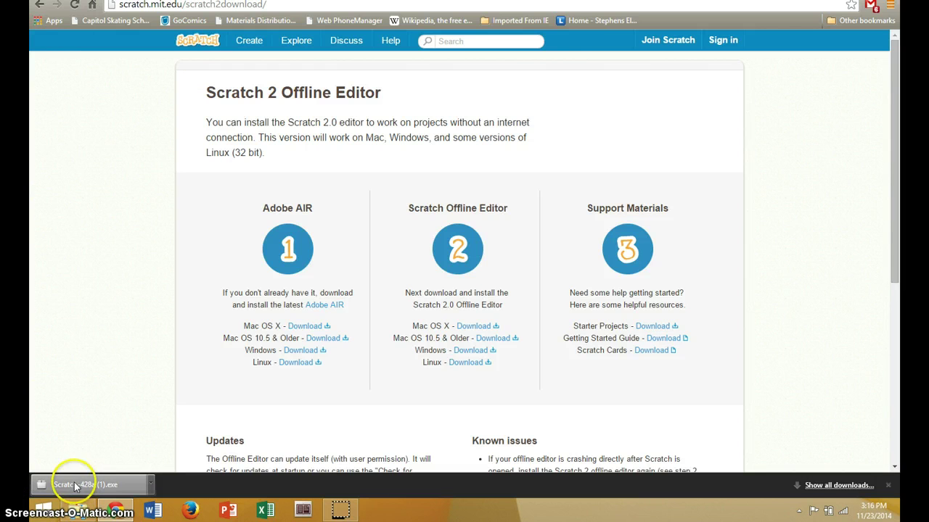
{"action": "left_click", "coordinate": [71, 485]}
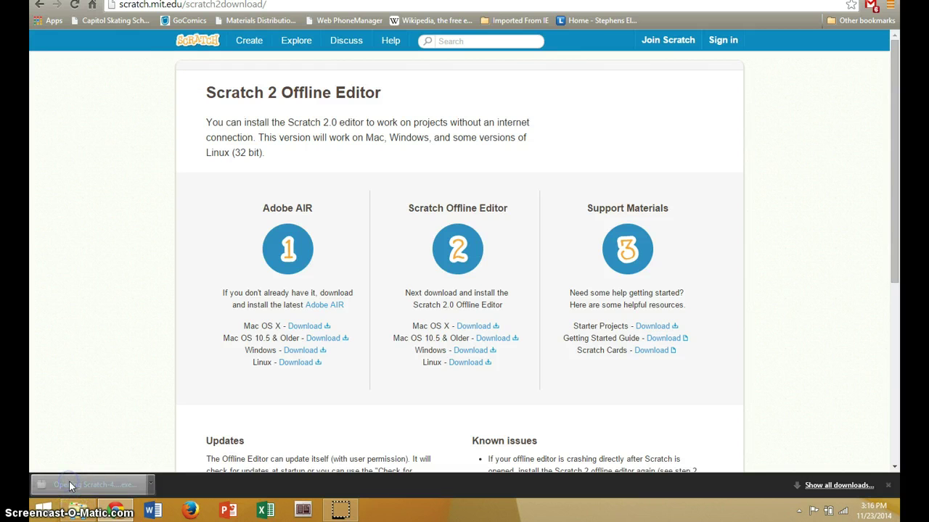
- Switch to File Explorer's Downloads folder and launch the ScratchInstaller1.4 (1) file
{"action": "left_click", "coordinate": [78, 509]}
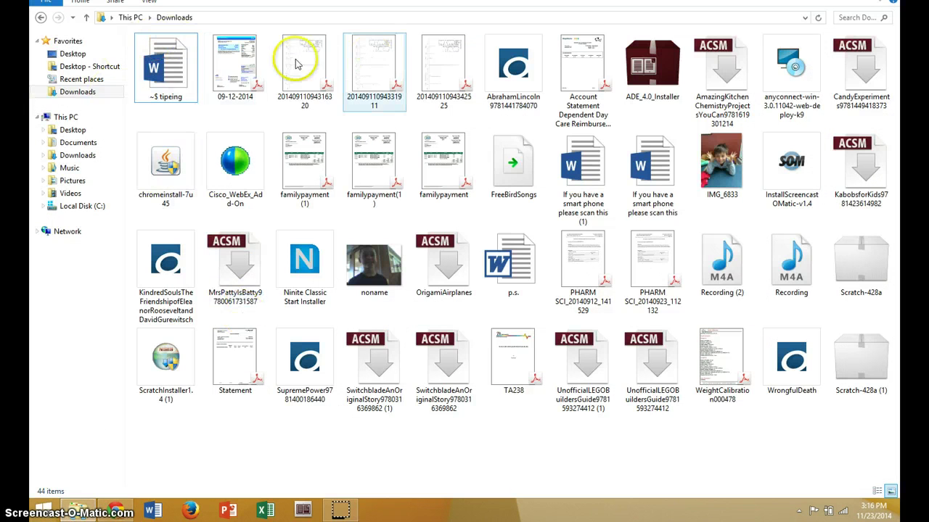
{"action": "left_click", "coordinate": [64, 93]}
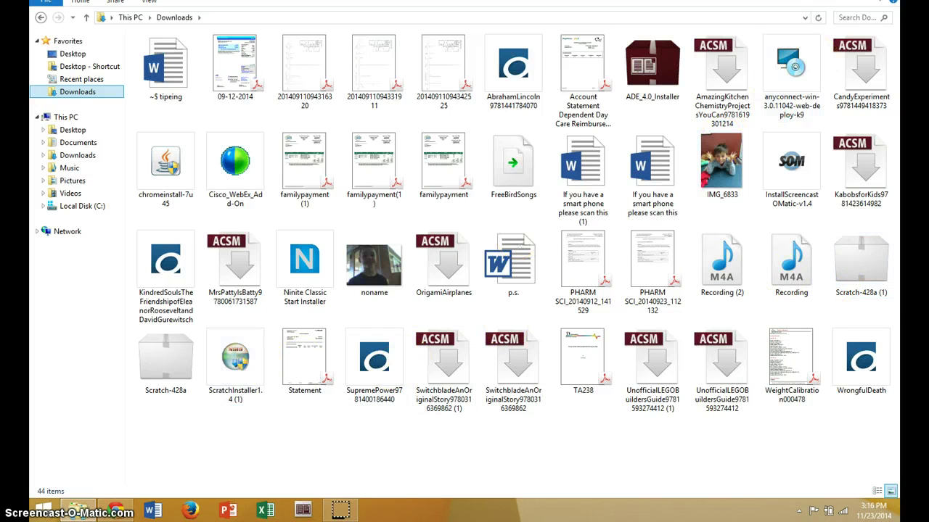
{"action": "key", "text": "alt+Tab"}
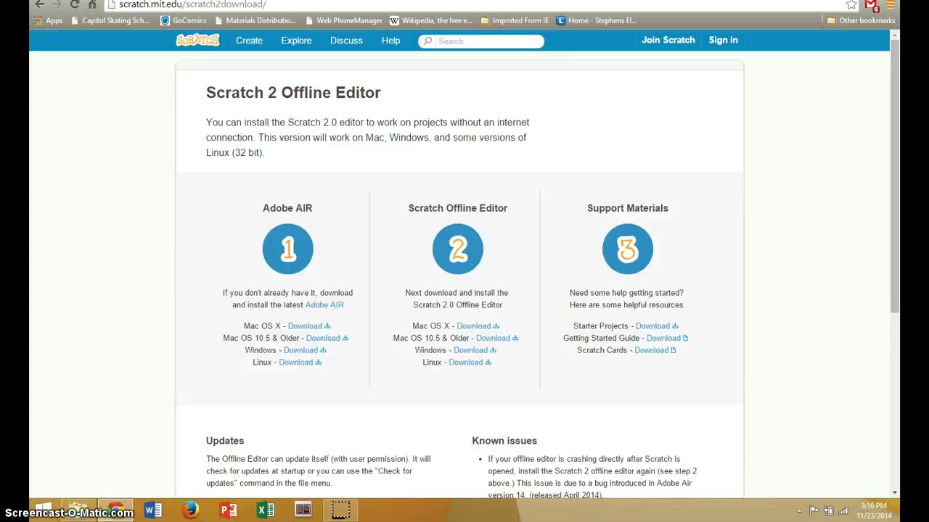
{"action": "key", "text": "super+d"}
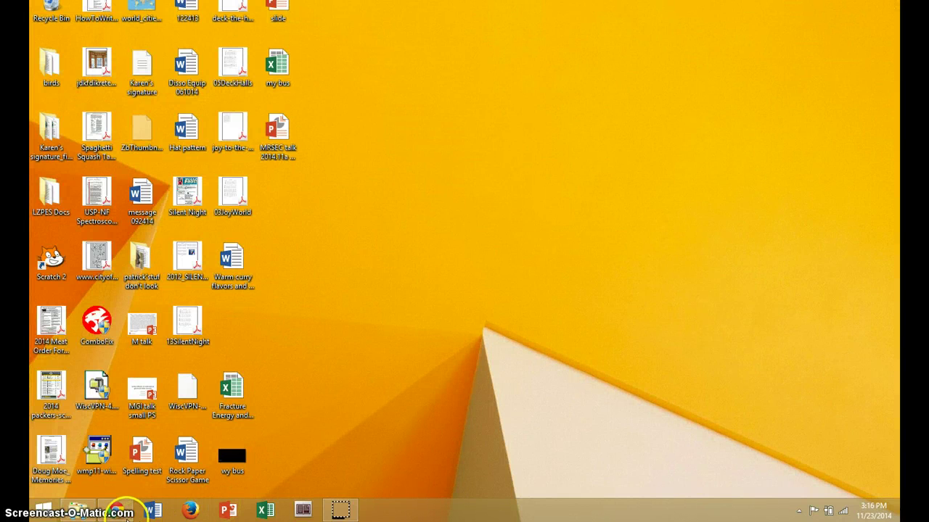
{"action": "left_click", "coordinate": [80, 511]}
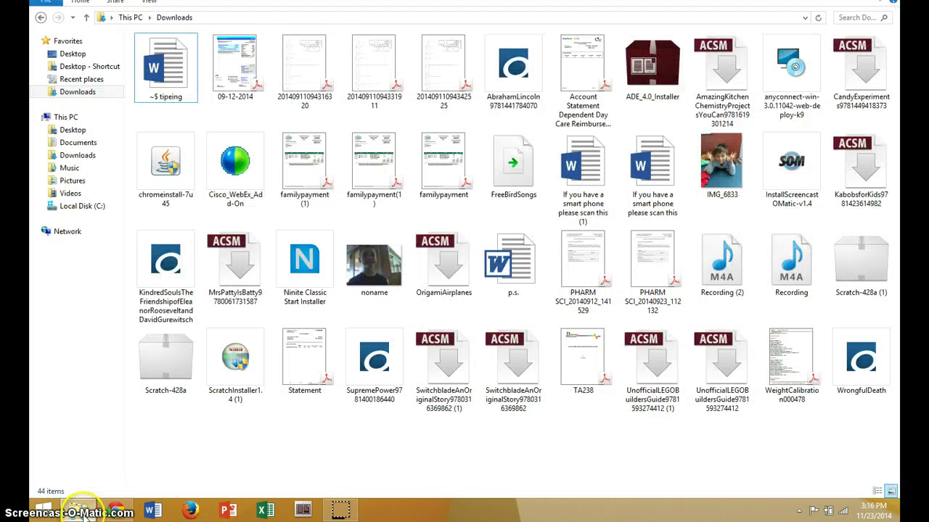
{"action": "left_click", "coordinate": [244, 363]}
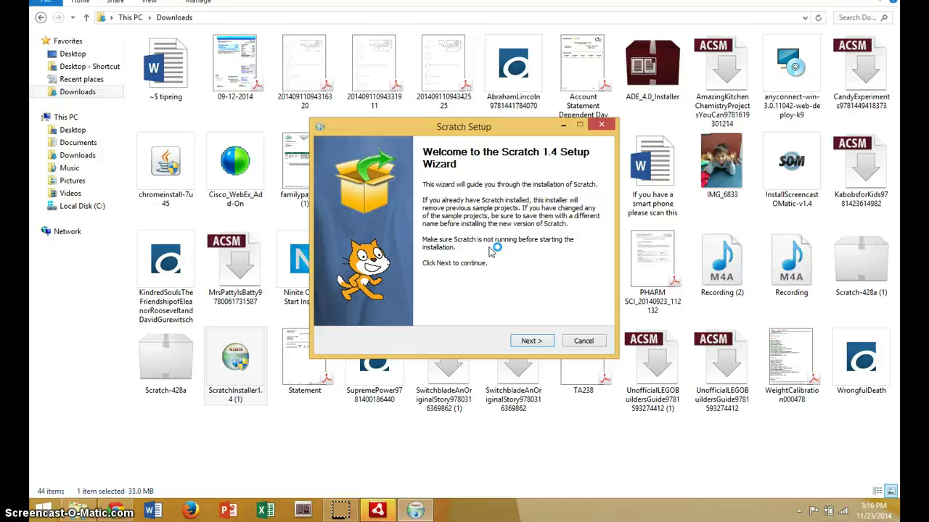
- Go through the Scratch 1.4 setup, keeping C:\Program Files\Scratch as destination and Scratch as the Start Menu folder
{"action": "left_click", "coordinate": [540, 348]}
{"action": "left_click", "coordinate": [528, 343]}
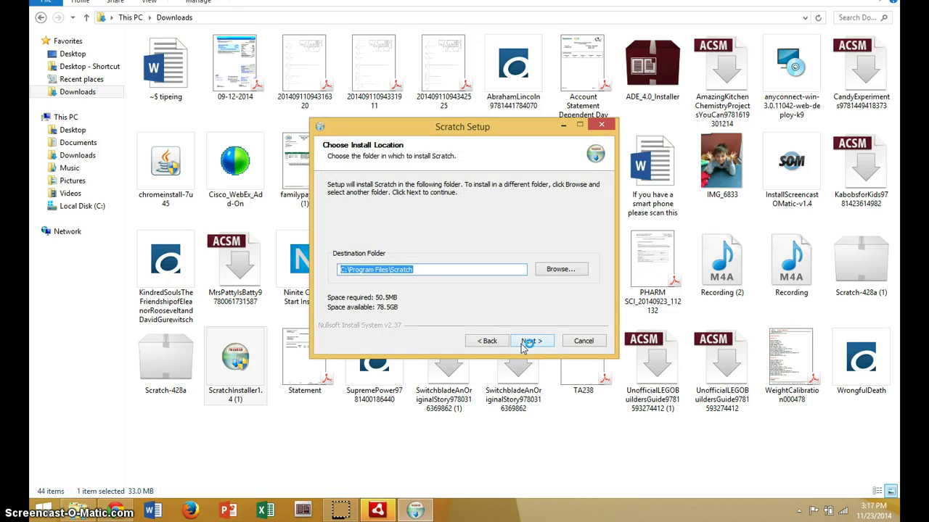
{"action": "left_click", "coordinate": [517, 349]}
{"action": "left_click", "coordinate": [529, 342]}
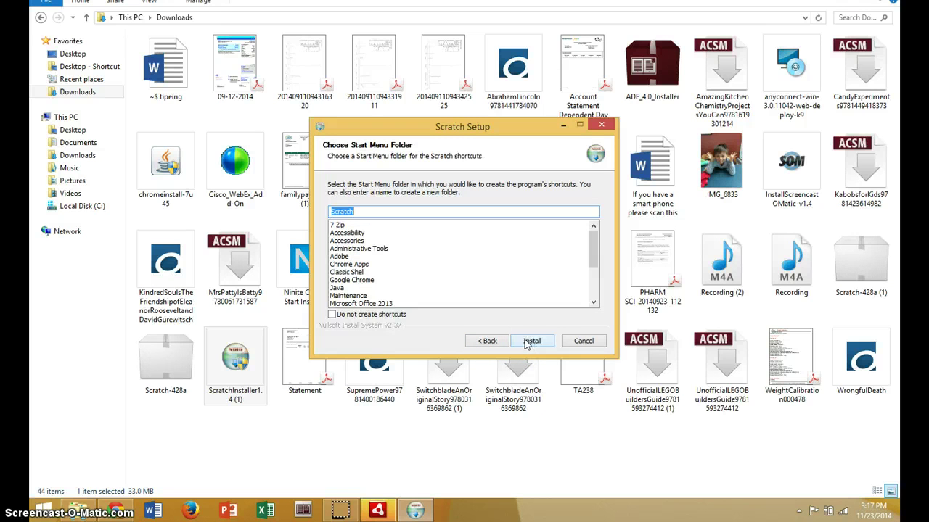
{"action": "left_click", "coordinate": [386, 213]}
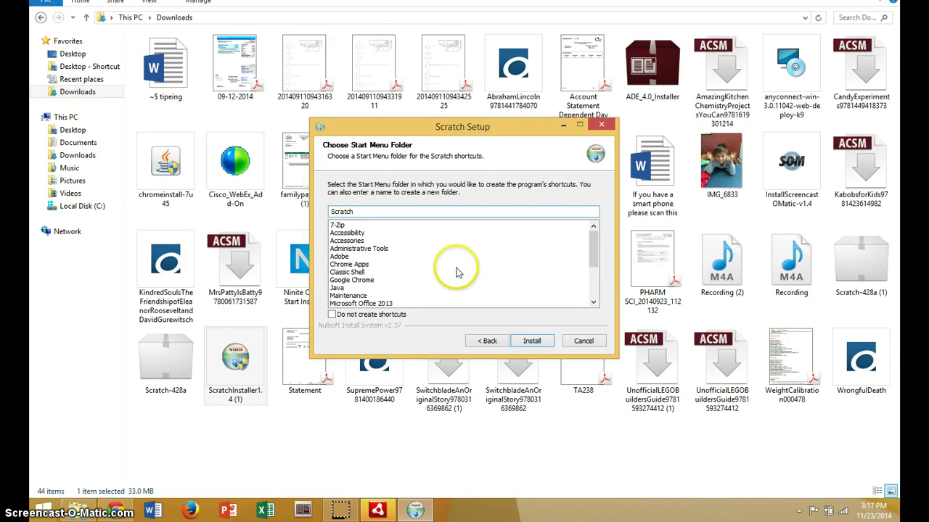
- Install Scratch 1.4 and finish the setup with starting Scratch and creating a desktop shortcut both enabled
{"action": "left_click", "coordinate": [532, 341]}
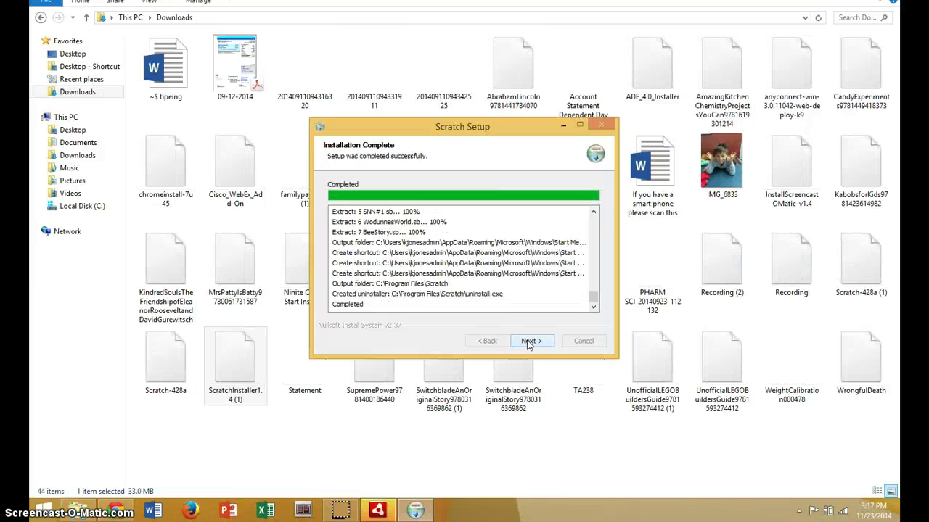
{"action": "left_click", "coordinate": [529, 342]}
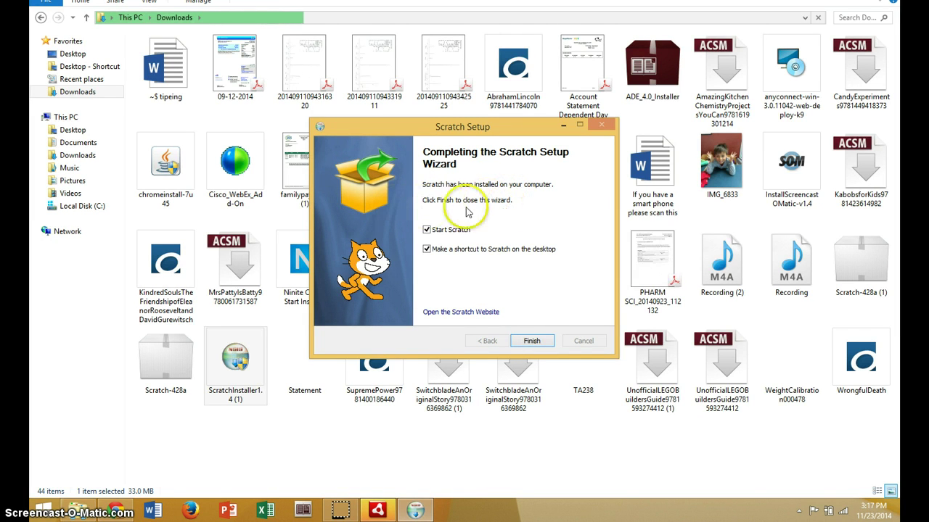
{"action": "left_click", "coordinate": [531, 346]}
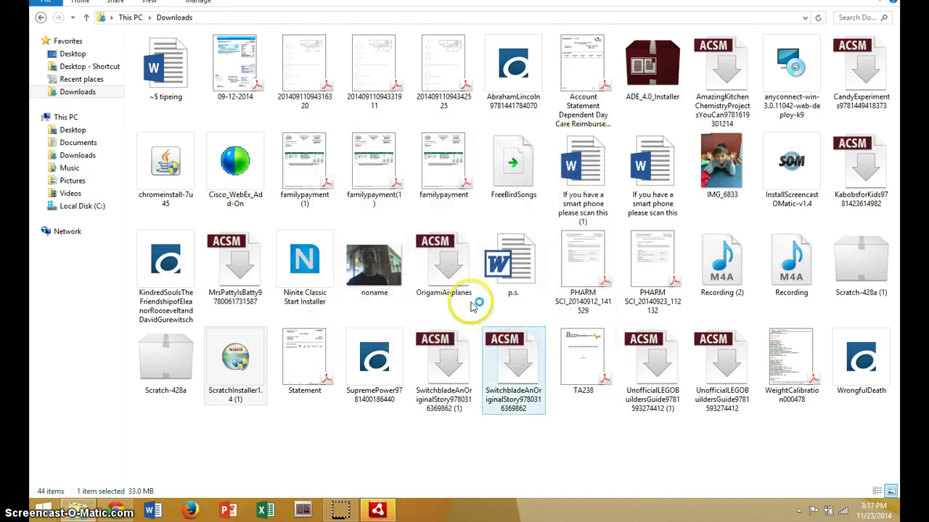
- Bring up the Scratch 1.4 window, then close it along with the Scratch 2 Offline Editor installation dialog
{"action": "left_click", "coordinate": [450, 272]}
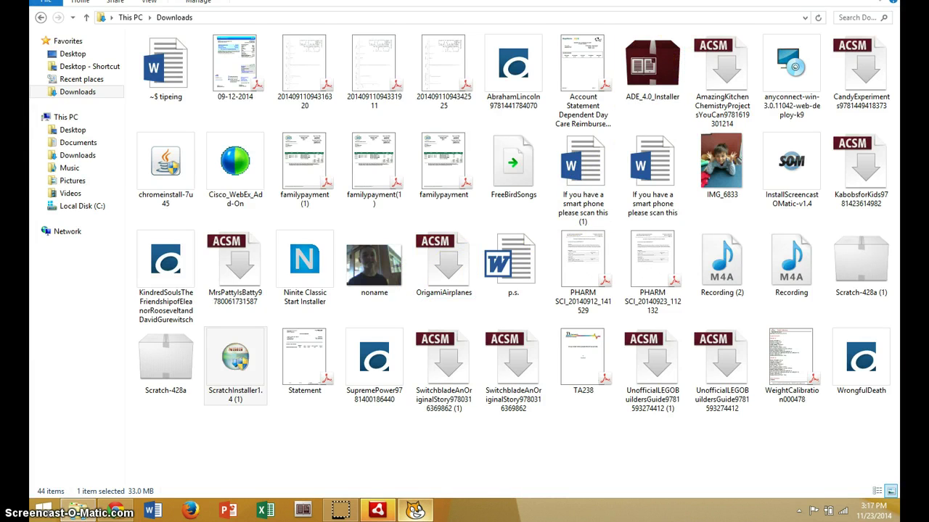
{"action": "left_click", "coordinate": [415, 511]}
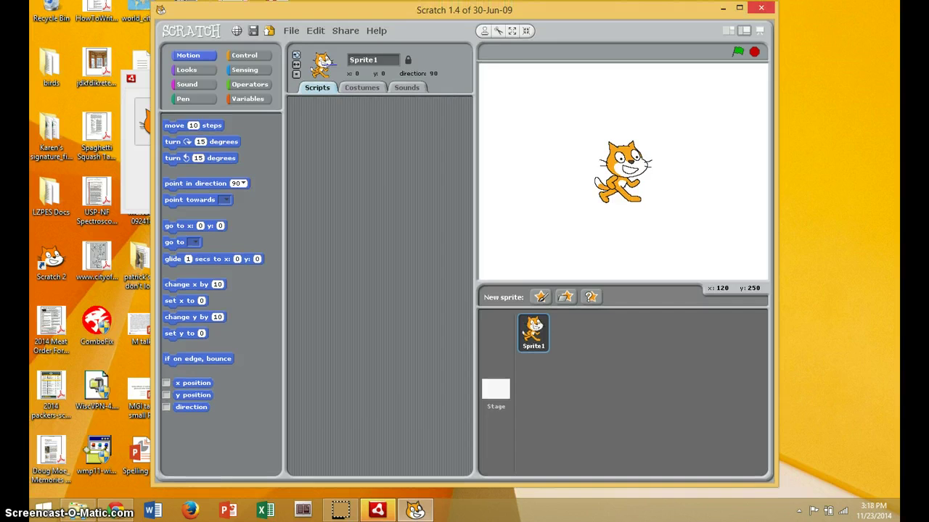
{"action": "left_click", "coordinate": [760, 8]}
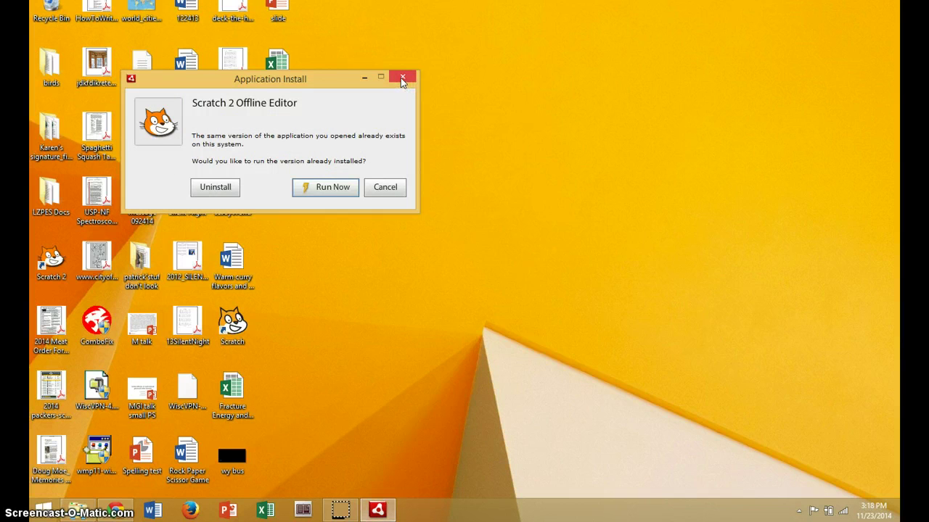
{"action": "left_click", "coordinate": [402, 78]}
- Pin the Scratch 2 desktop shortcut to the taskbar
{"action": "left_click", "coordinate": [55, 255]}
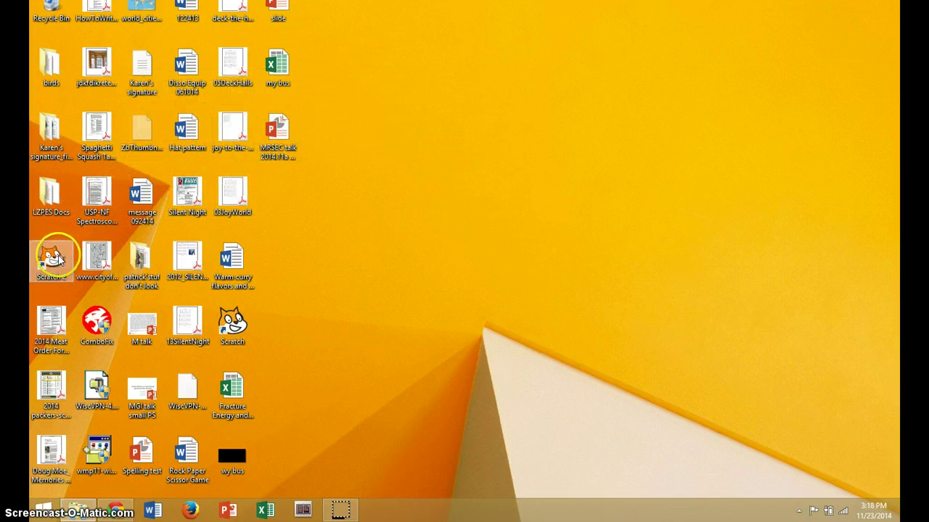
{"action": "left_click", "coordinate": [56, 255]}
{"action": "left_click_drag", "start_coordinate": [76, 251], "coordinate": [180, 259]}
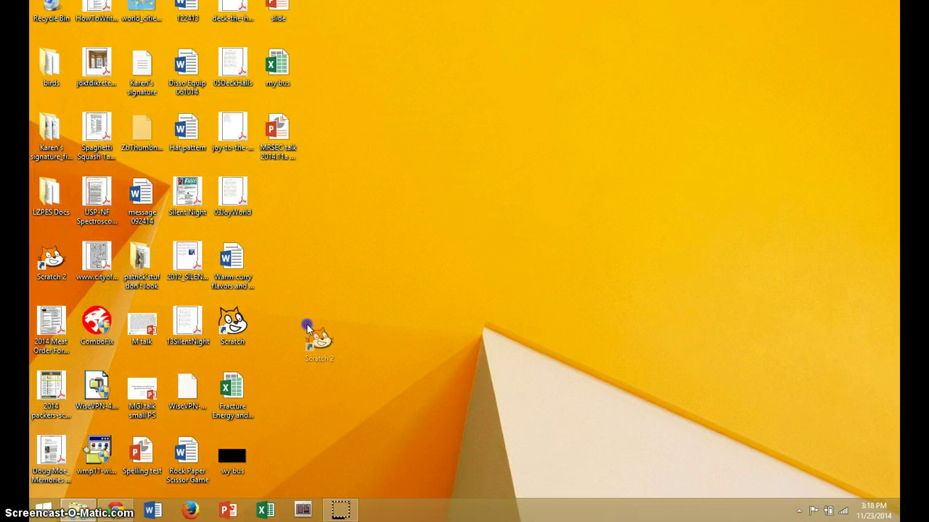
{"action": "left_click_drag", "start_coordinate": [307, 328], "coordinate": [385, 510]}
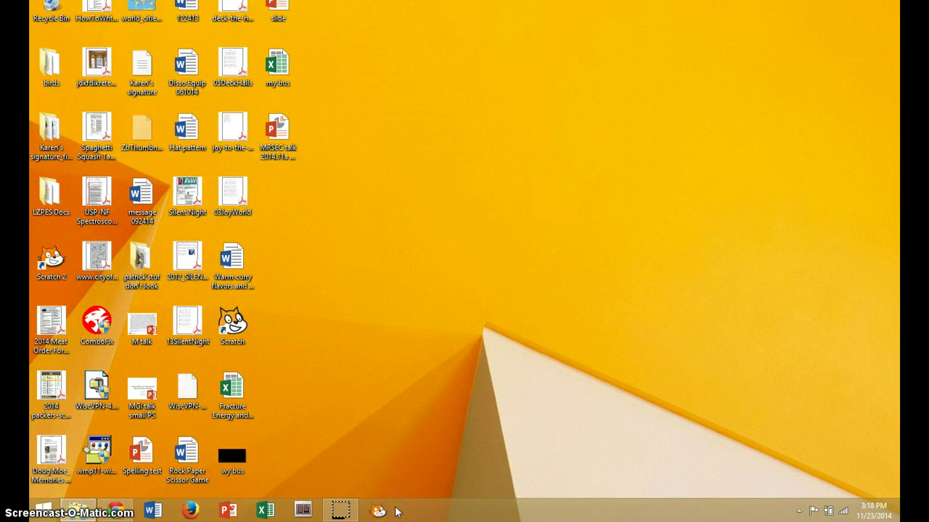
{"action": "left_click", "coordinate": [379, 510]}
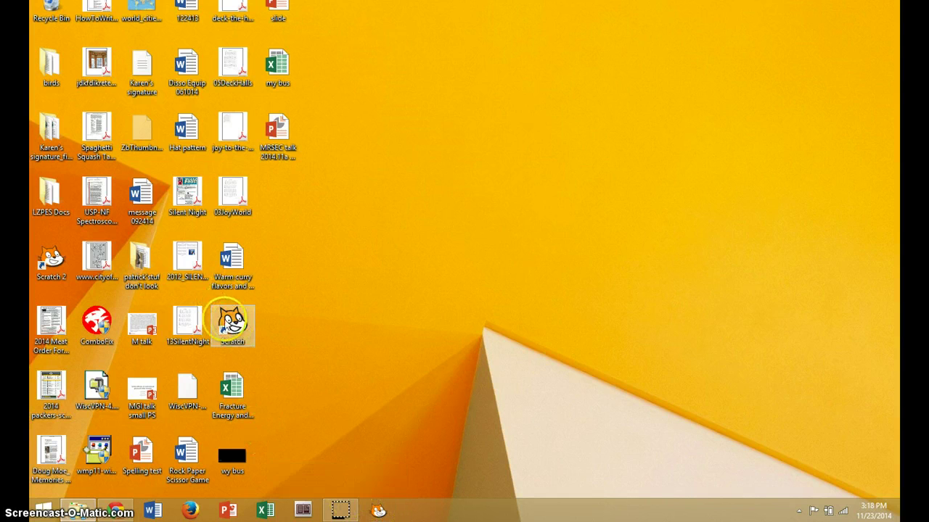
- Unpin Scratch 2 from the taskbar
{"action": "left_click", "coordinate": [44, 254]}
{"action": "right_click", "coordinate": [45, 255]}
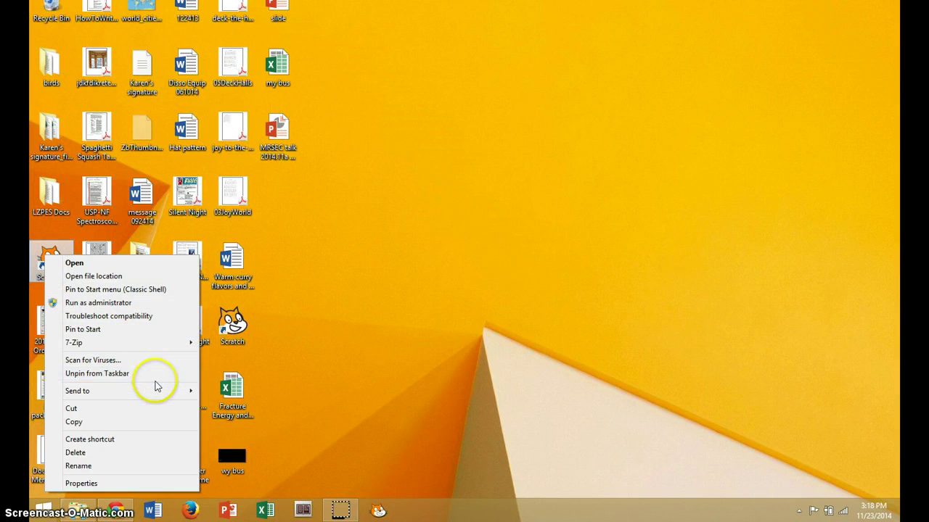
{"action": "left_click", "coordinate": [125, 373]}
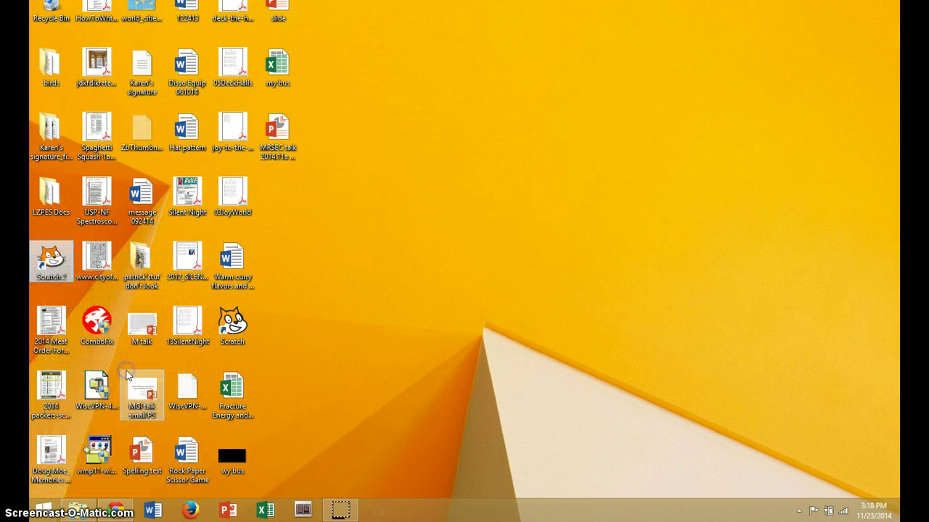
- Pin Scratch 2 to the taskbar again using its desktop shortcut's Pin to Taskbar option
{"action": "right_click", "coordinate": [60, 266]}
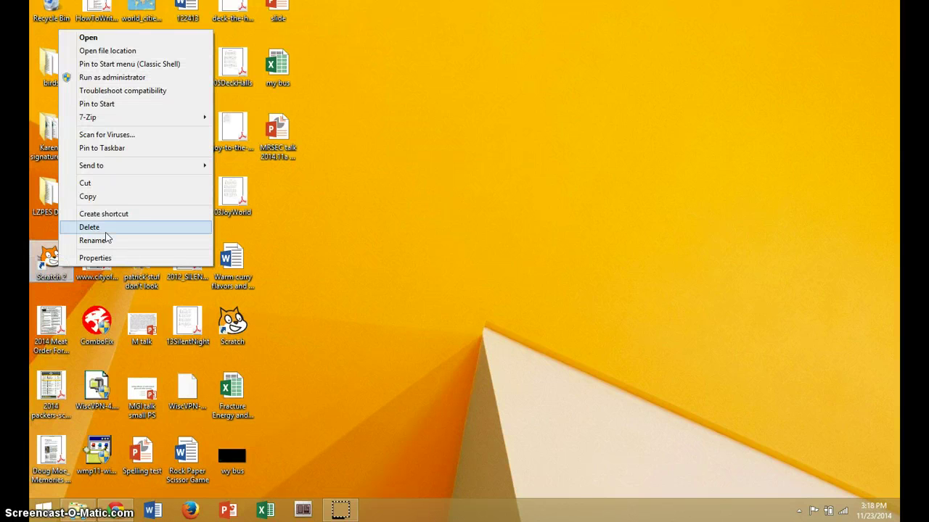
{"action": "left_click", "coordinate": [108, 148]}
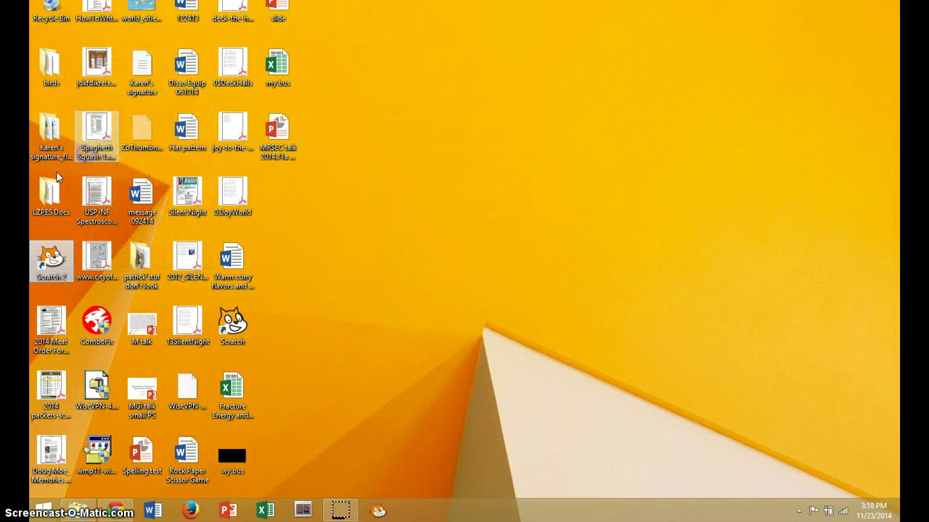